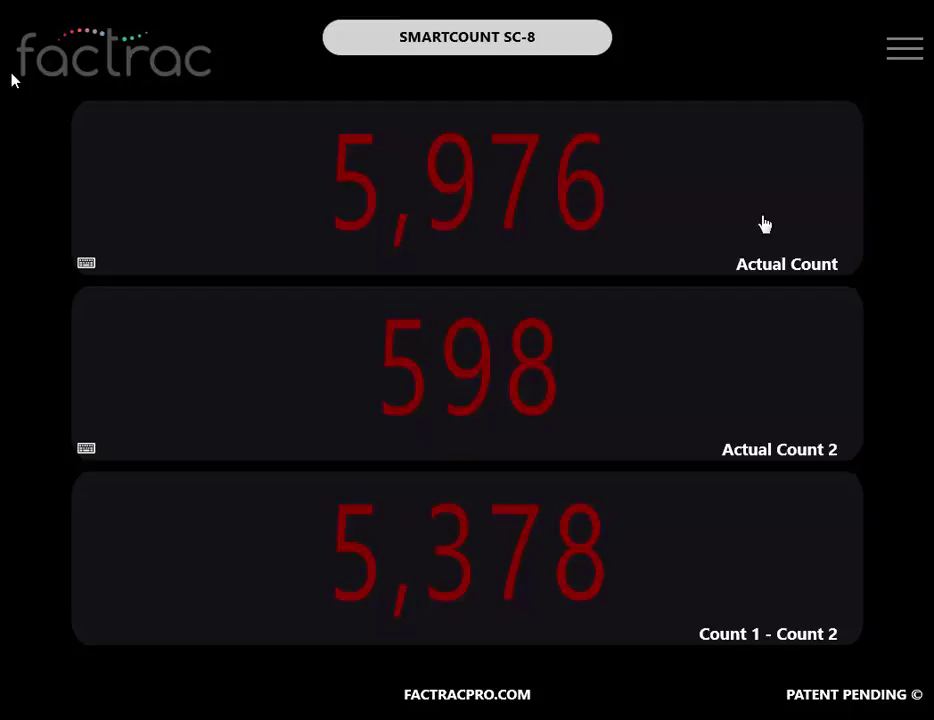
# Open and dismiss the Actual Count editor and panel options without changing the counts.
pyautogui.click(87, 264)
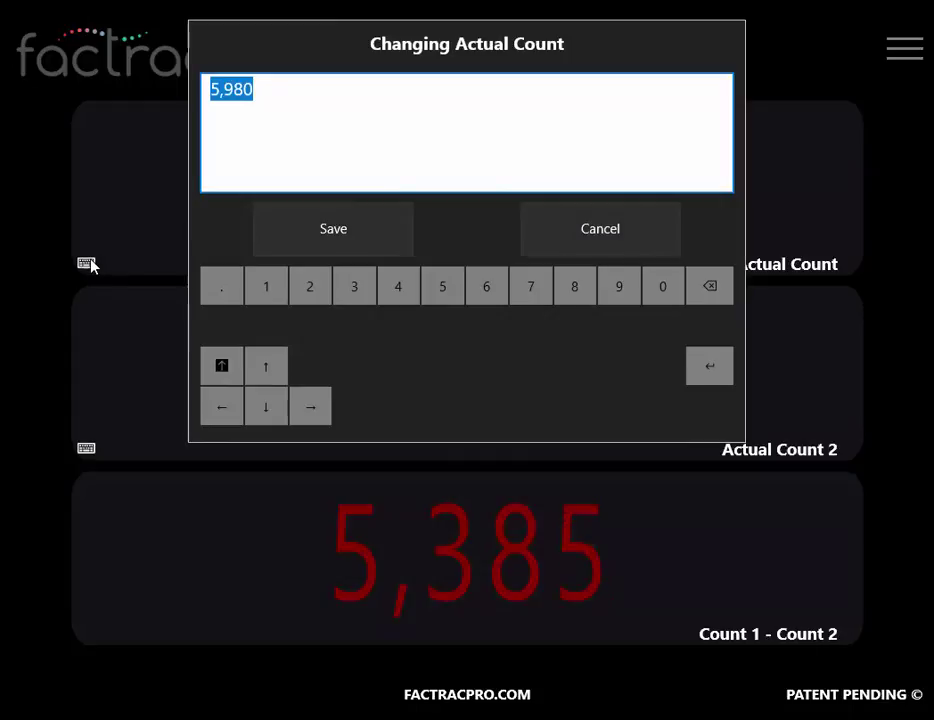
pyautogui.click(621, 240)
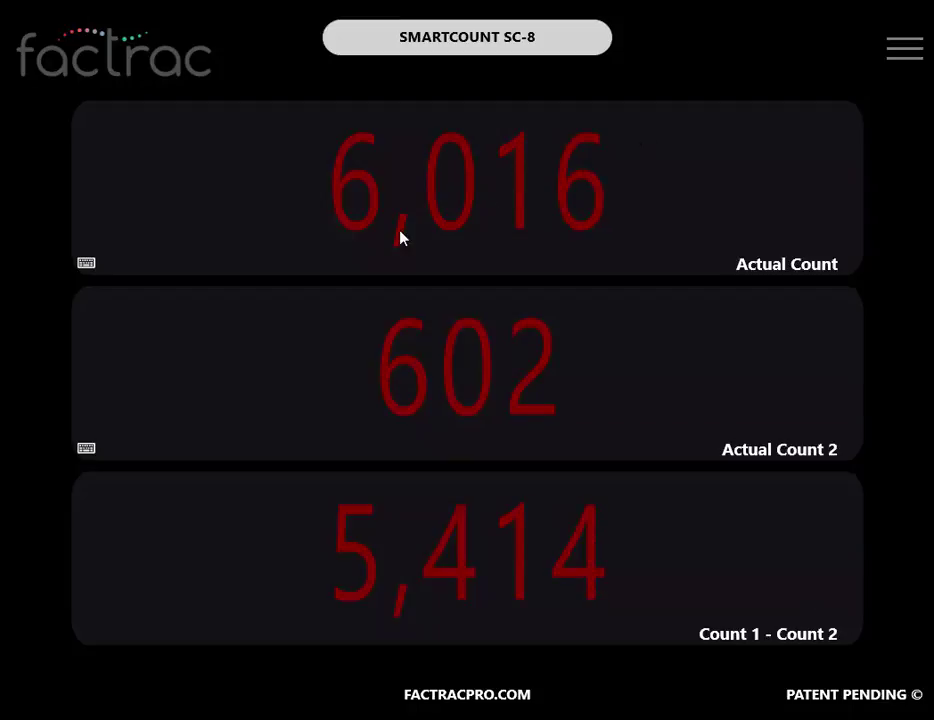
pyautogui.rightClick(656, 190)
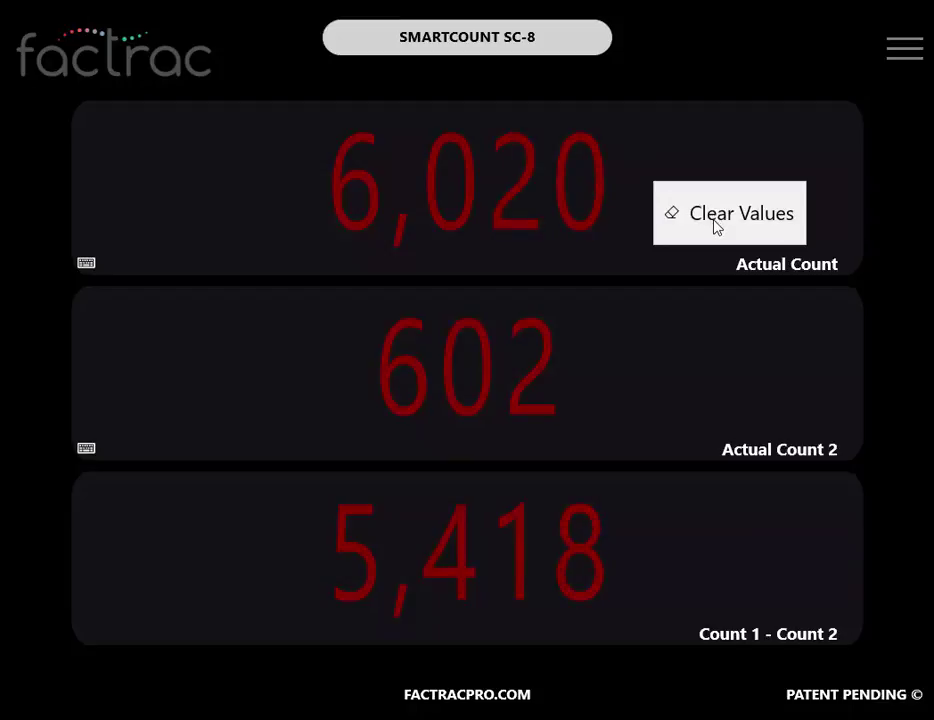
pyautogui.click(728, 63)
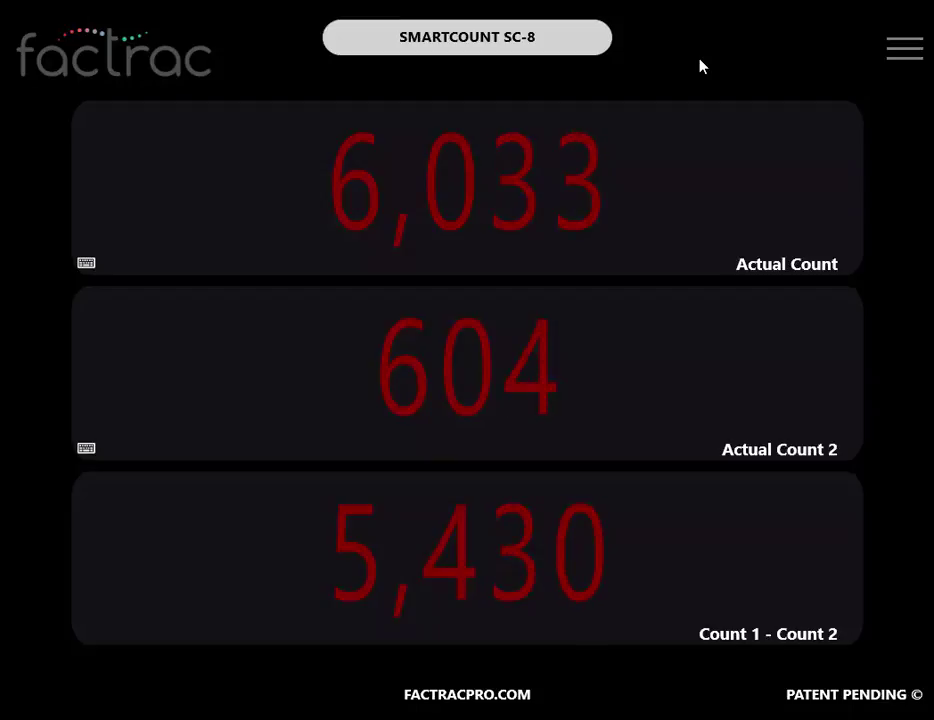
# Go to Settings and select the Count Multiplier field under Display Data.
pyautogui.click(892, 56)
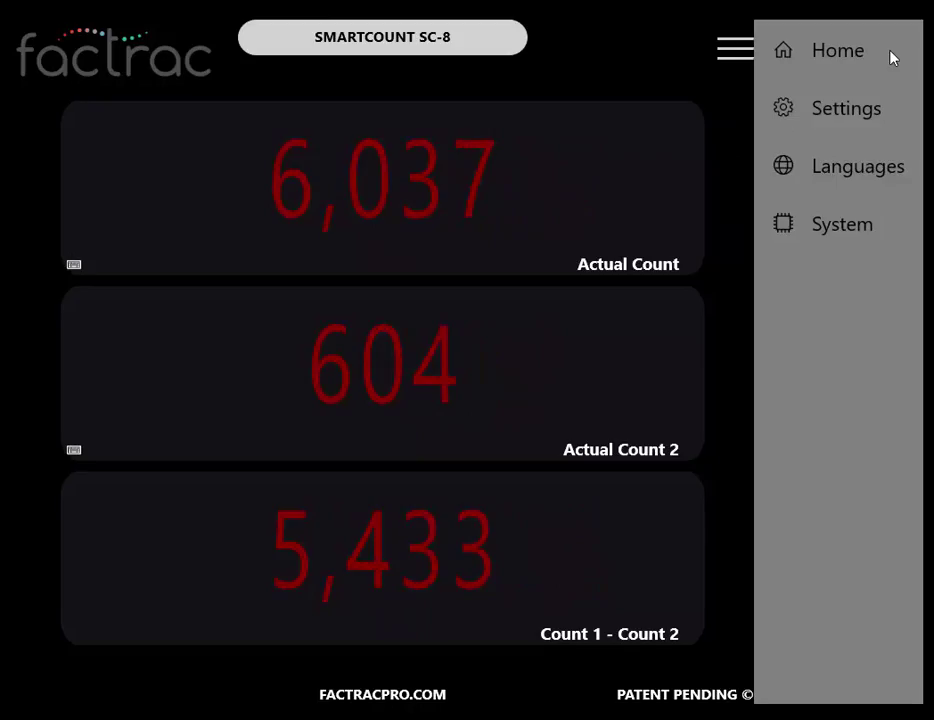
pyautogui.click(820, 124)
pyautogui.scroll(5, 681, 192)
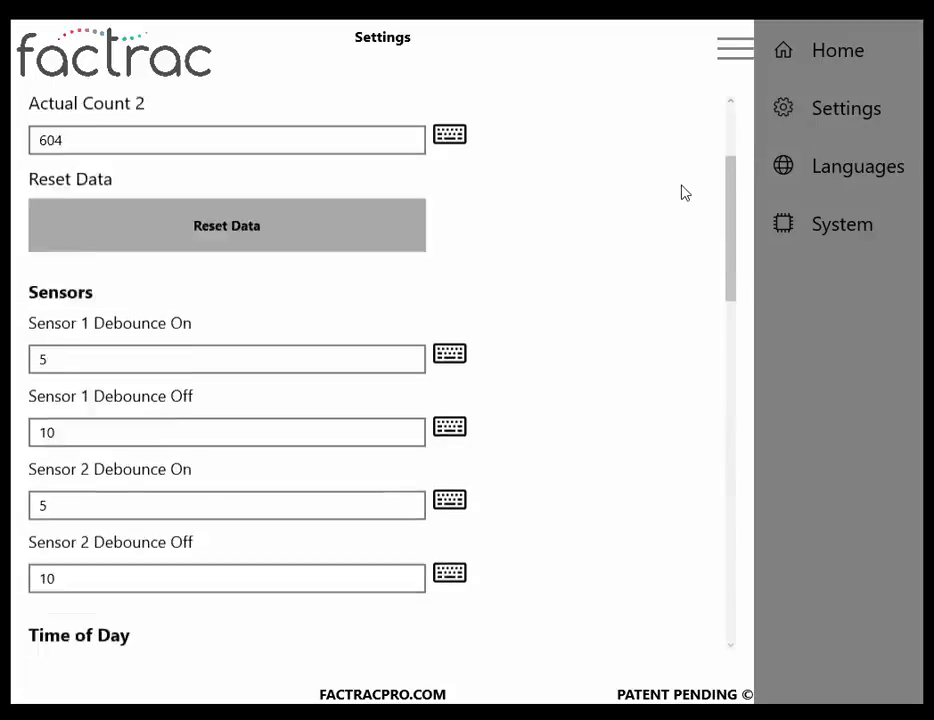
pyautogui.scroll(3, 682, 192)
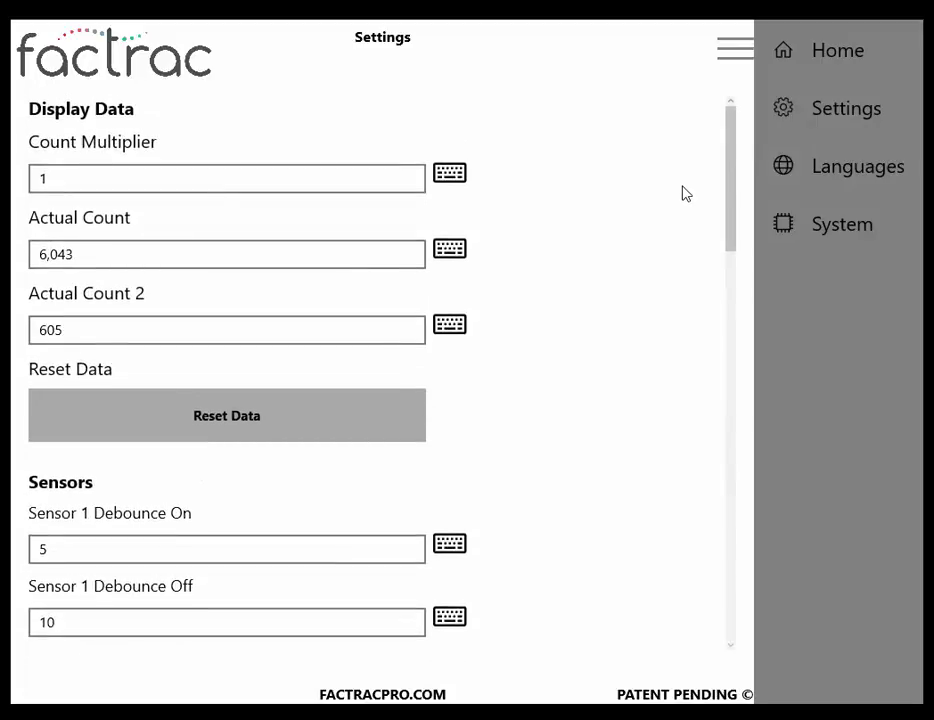
pyautogui.click(111, 173)
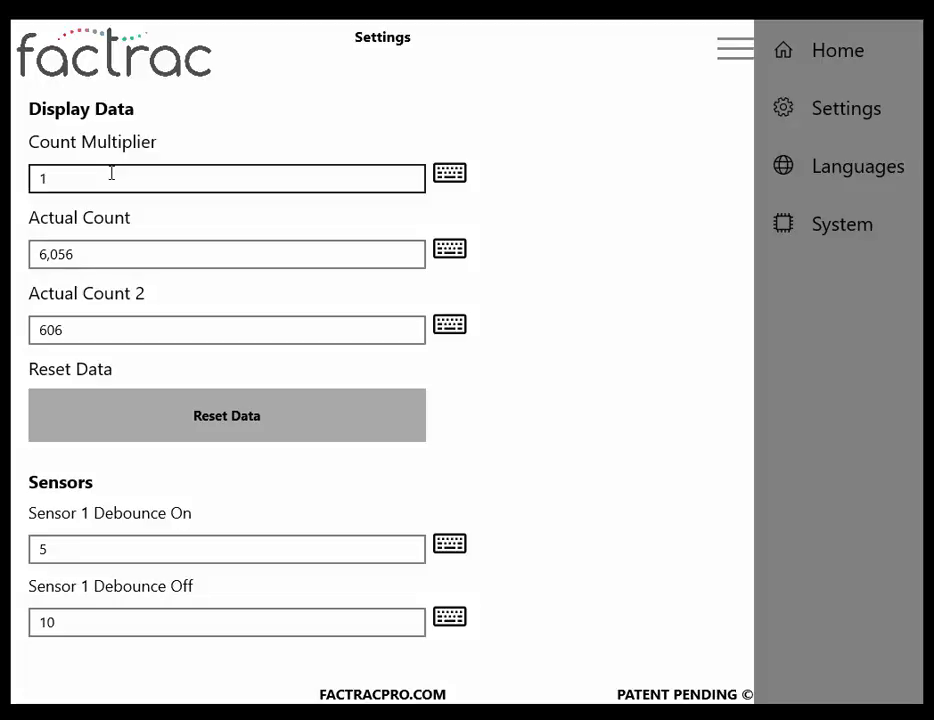
# Change the Count Multiplier from 1 to 0.5 and save it.
pyautogui.click(111, 173)
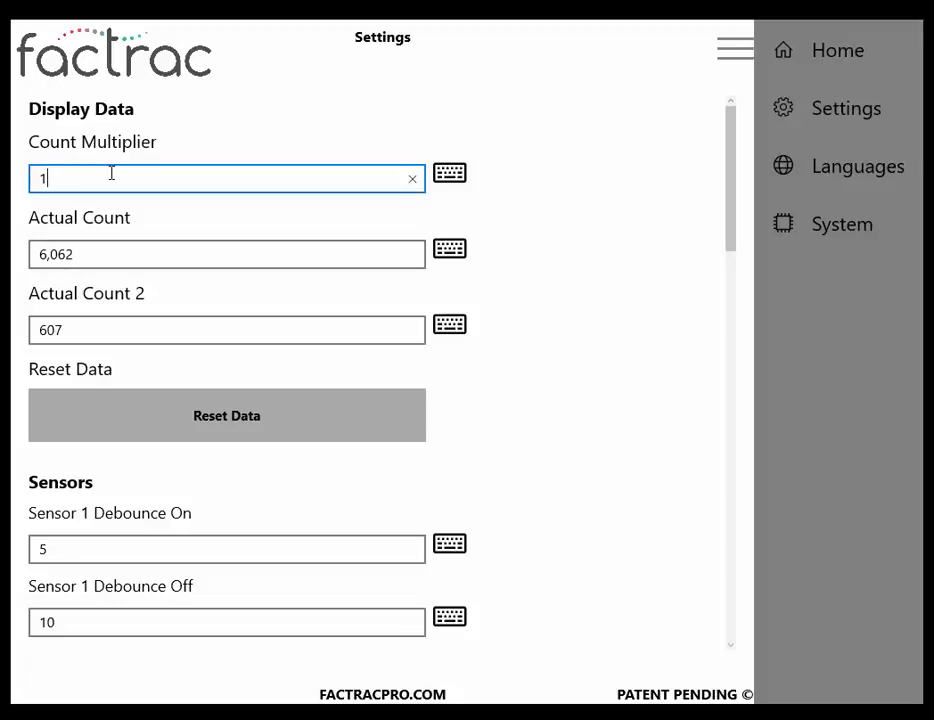
pyautogui.moveTo(784, 25)
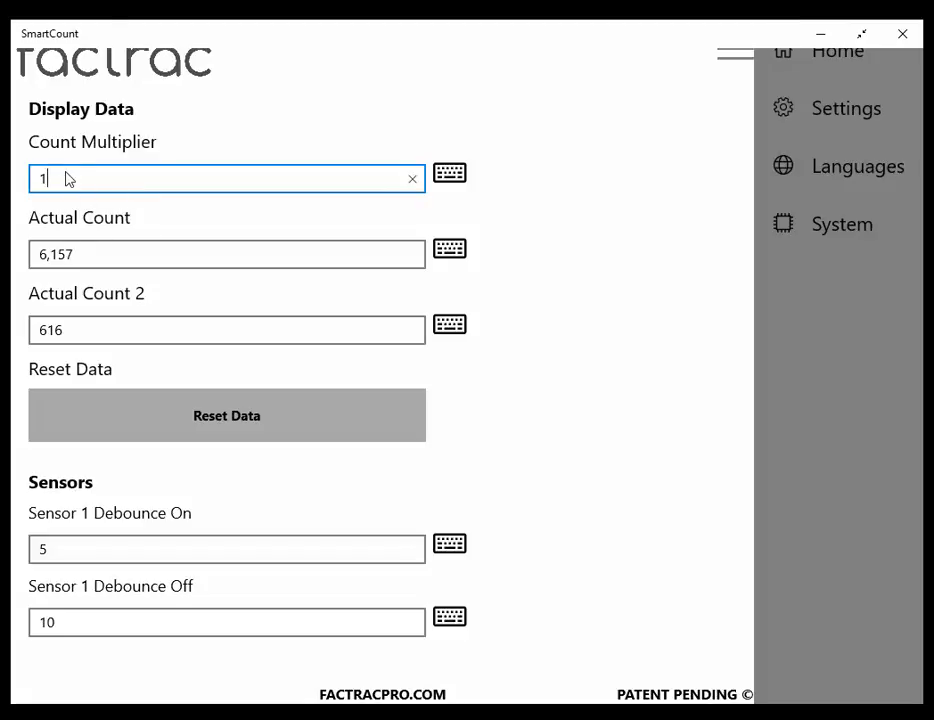
pyautogui.press('BackSpace')
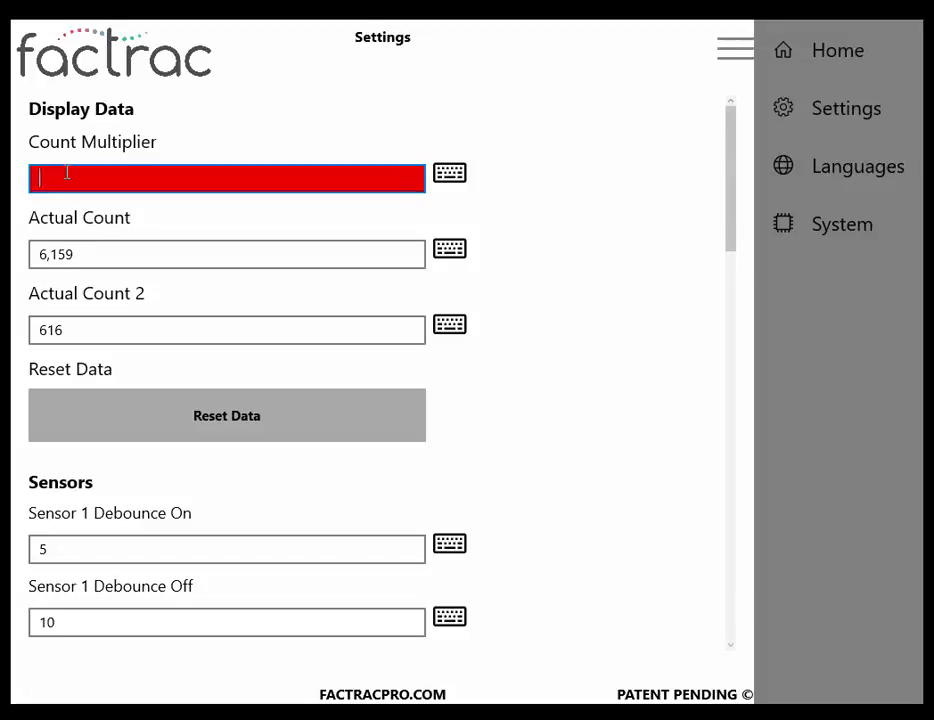
pyautogui.click(456, 182)
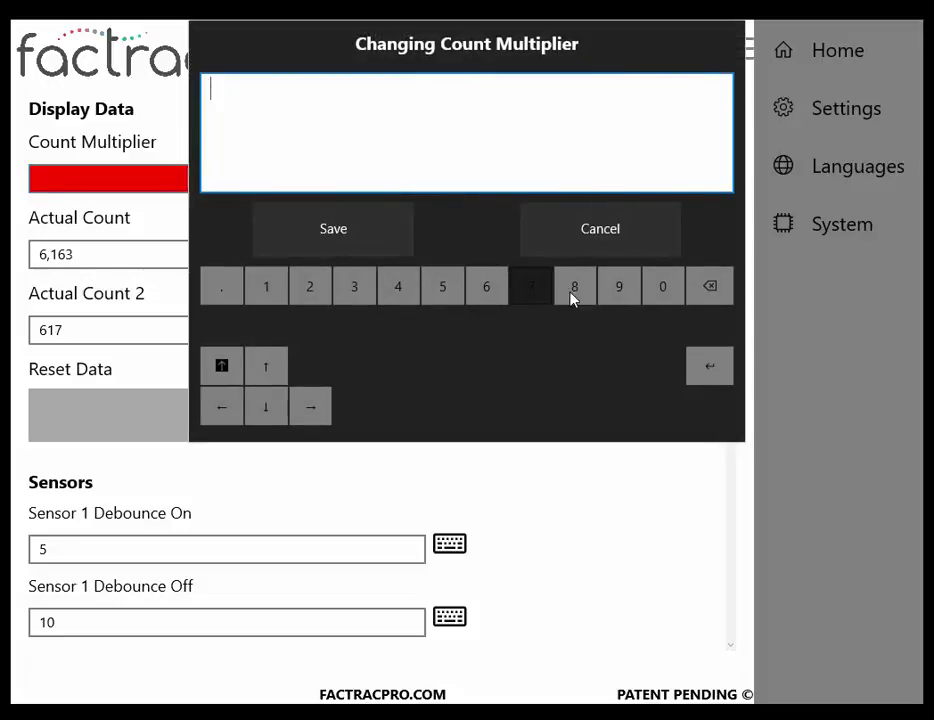
pyautogui.click(658, 290)
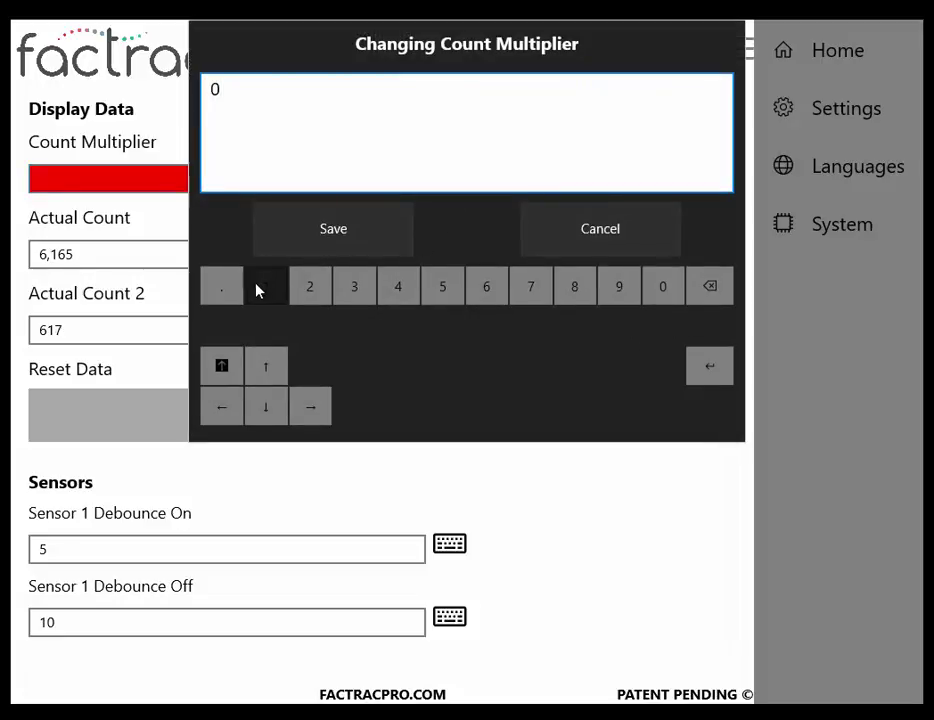
pyautogui.click(229, 293)
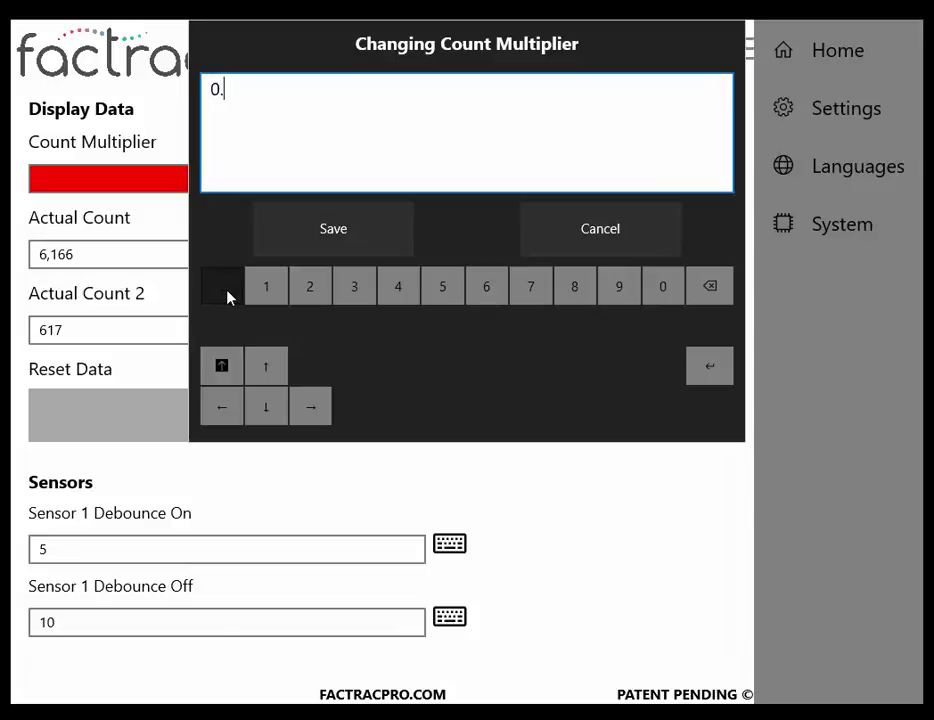
pyautogui.click(441, 289)
pyautogui.click(346, 223)
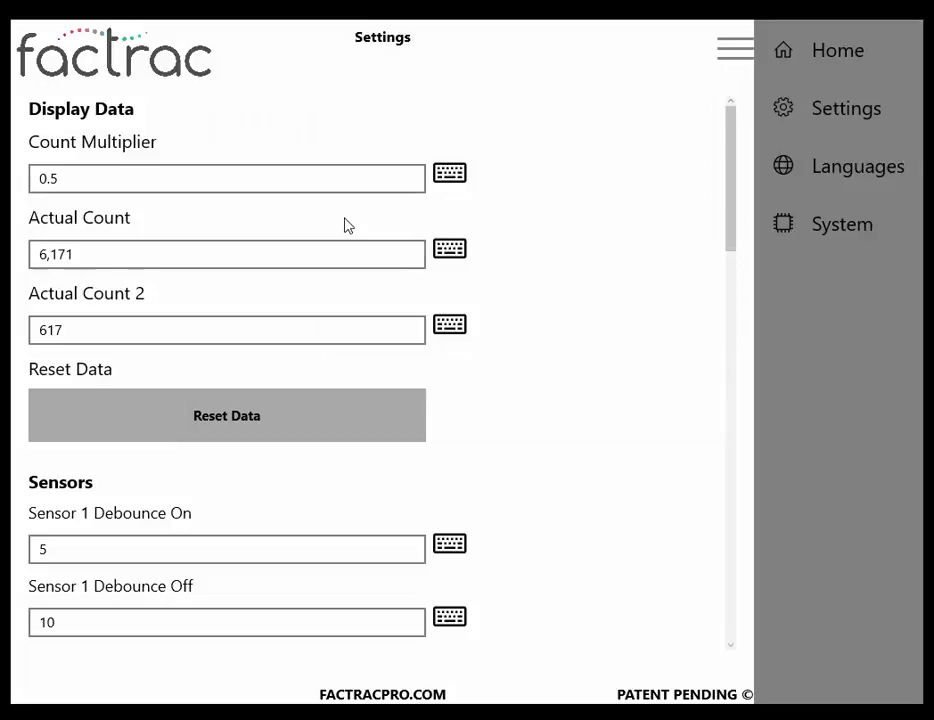
# Set the Count Multiplier back to 1 and save it.
pyautogui.click(455, 181)
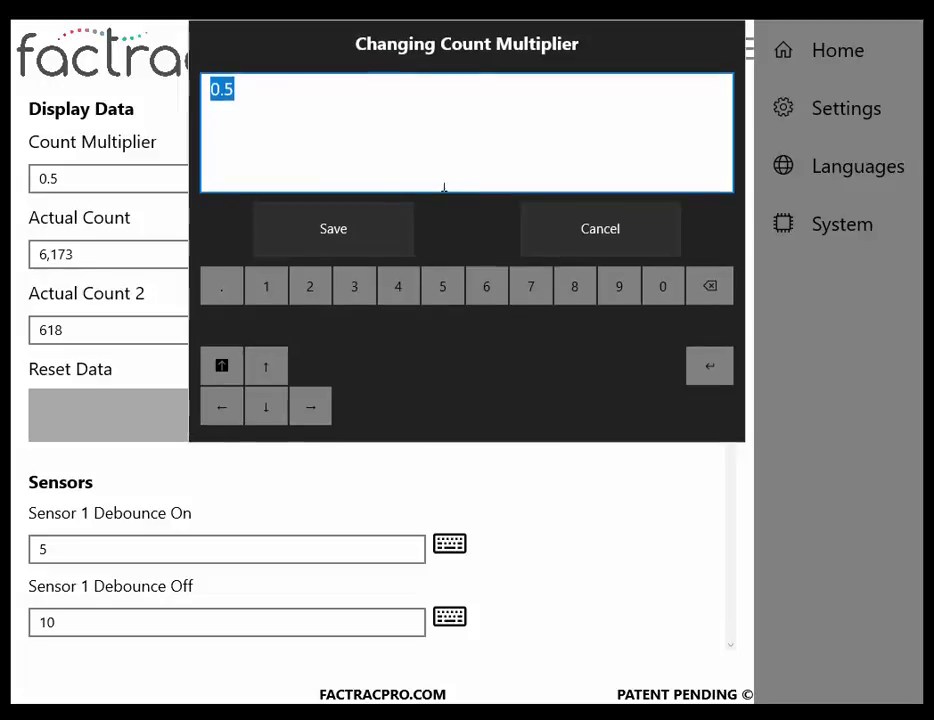
pyautogui.press('BackSpace')
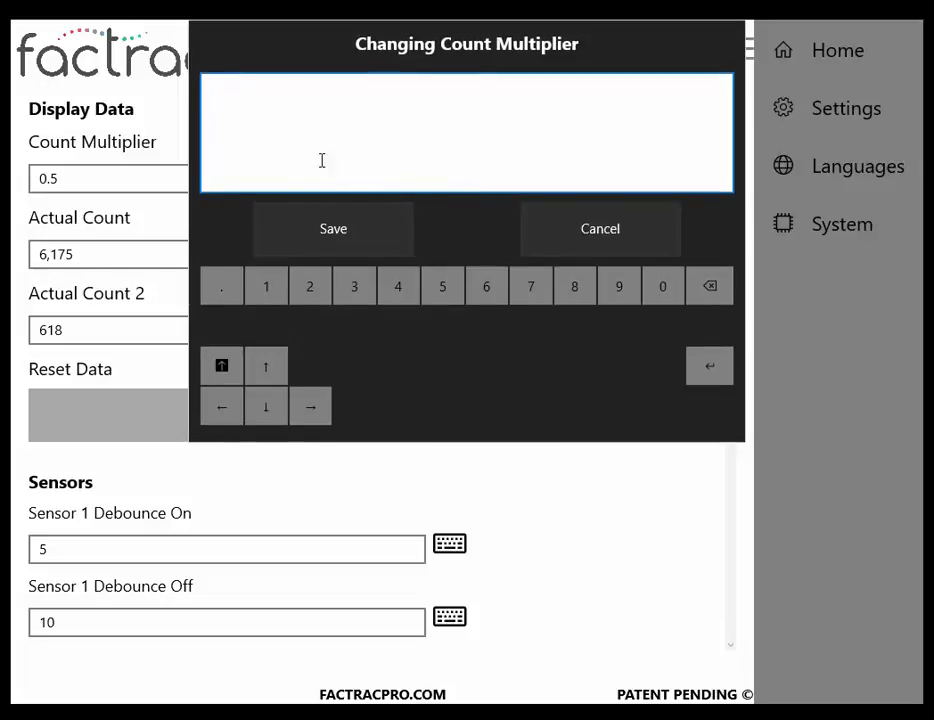
pyautogui.click(273, 293)
pyautogui.click(331, 248)
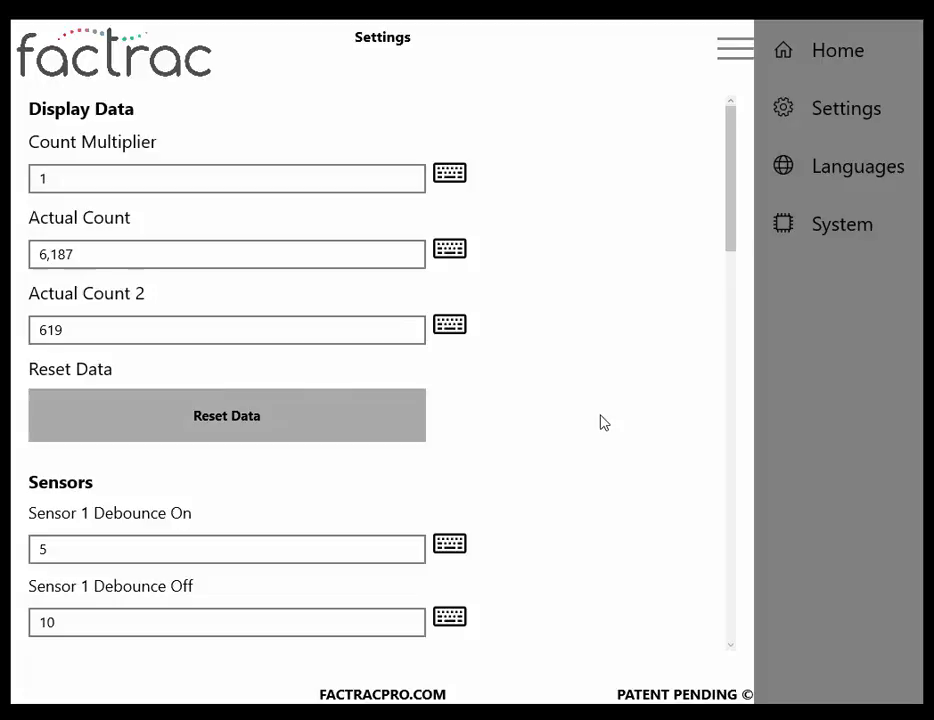
# Enable System Time under Time of Day and set the Date to August 10 2017.
pyautogui.press('Tab')
pyautogui.scroll(-5, 603, 422)
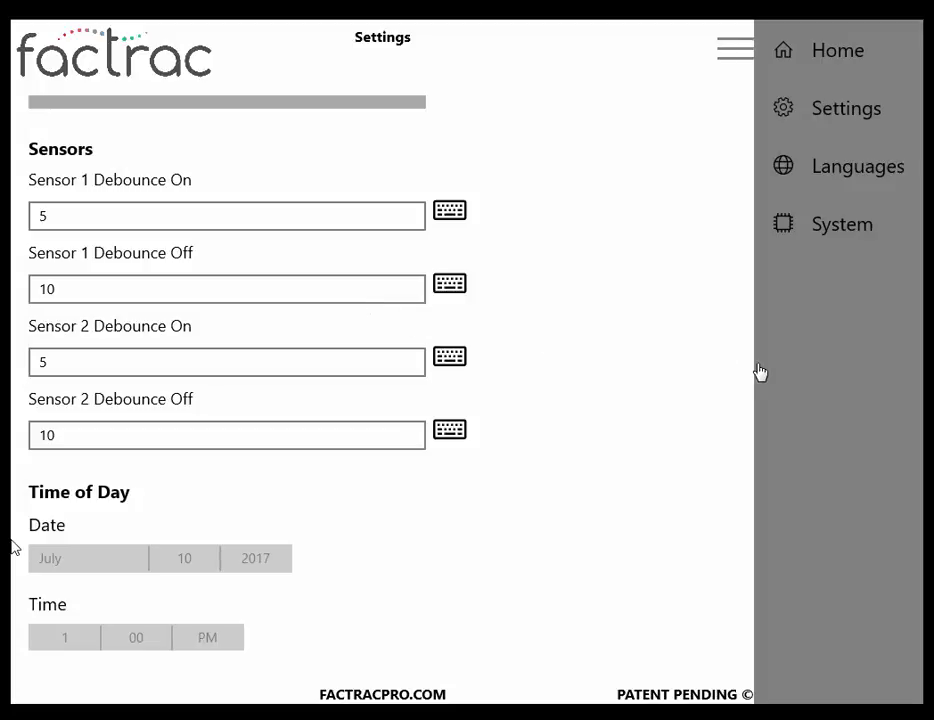
pyautogui.scroll(-2, 575, 297)
pyautogui.scroll(-5, 575, 297)
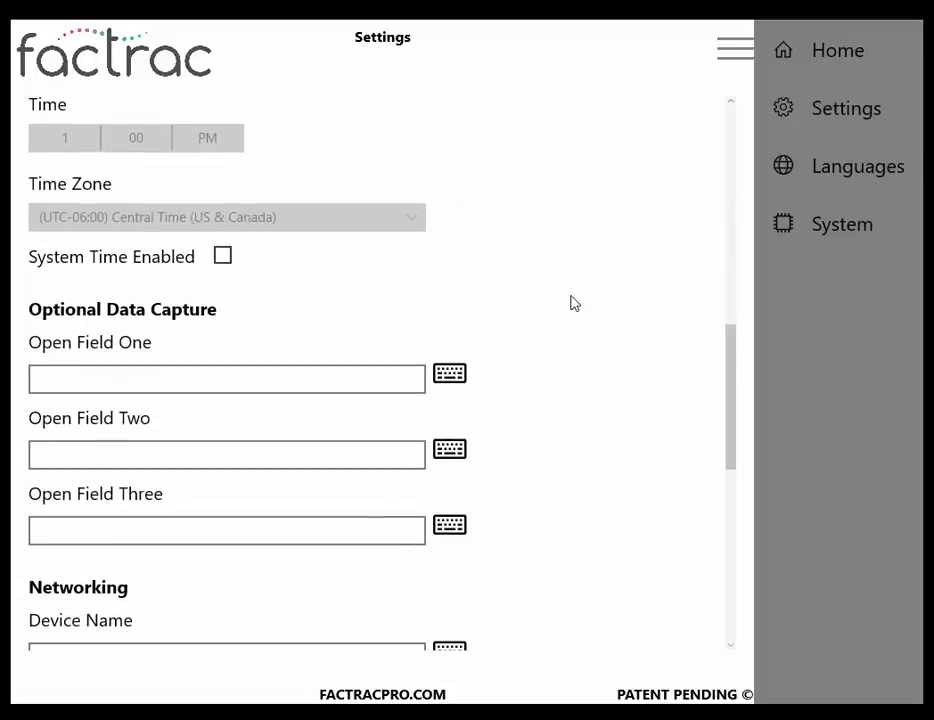
pyautogui.scroll(3, 575, 300)
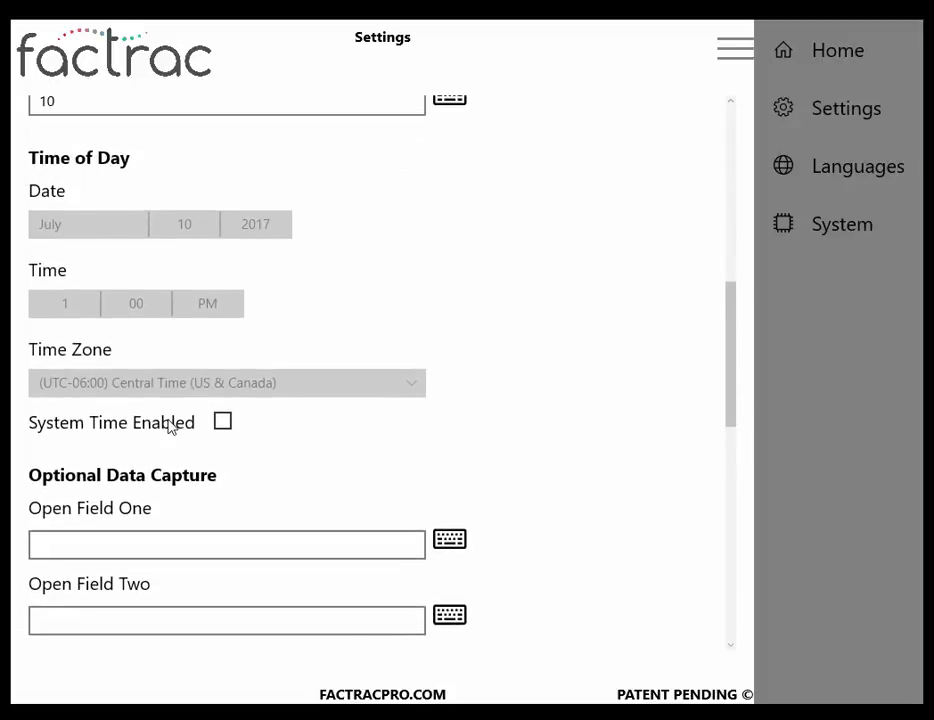
pyautogui.click(223, 423)
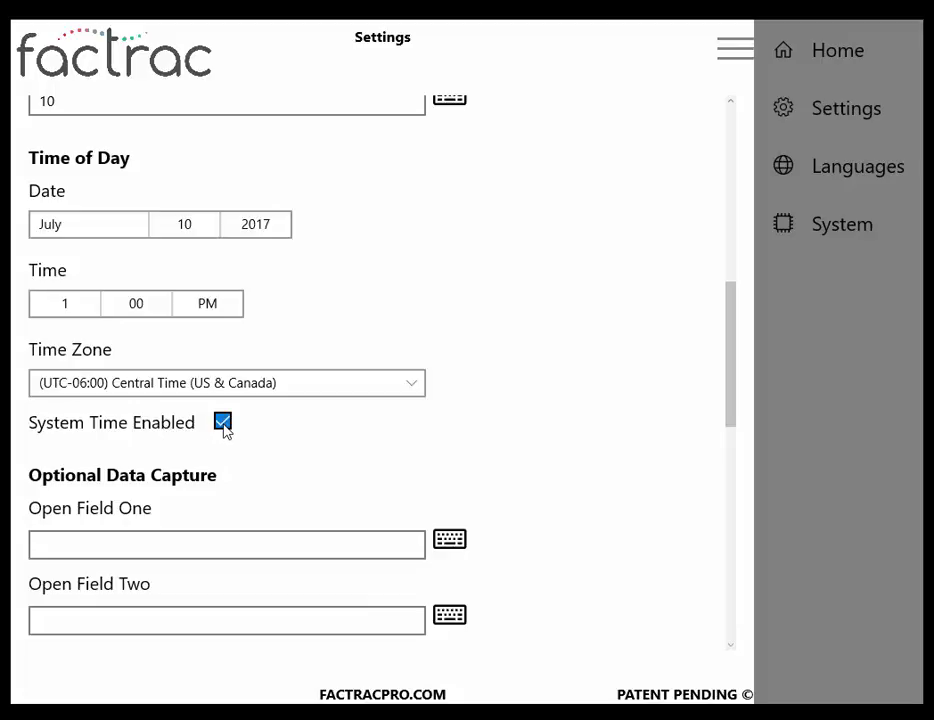
pyautogui.click(138, 221)
pyautogui.click(55, 262)
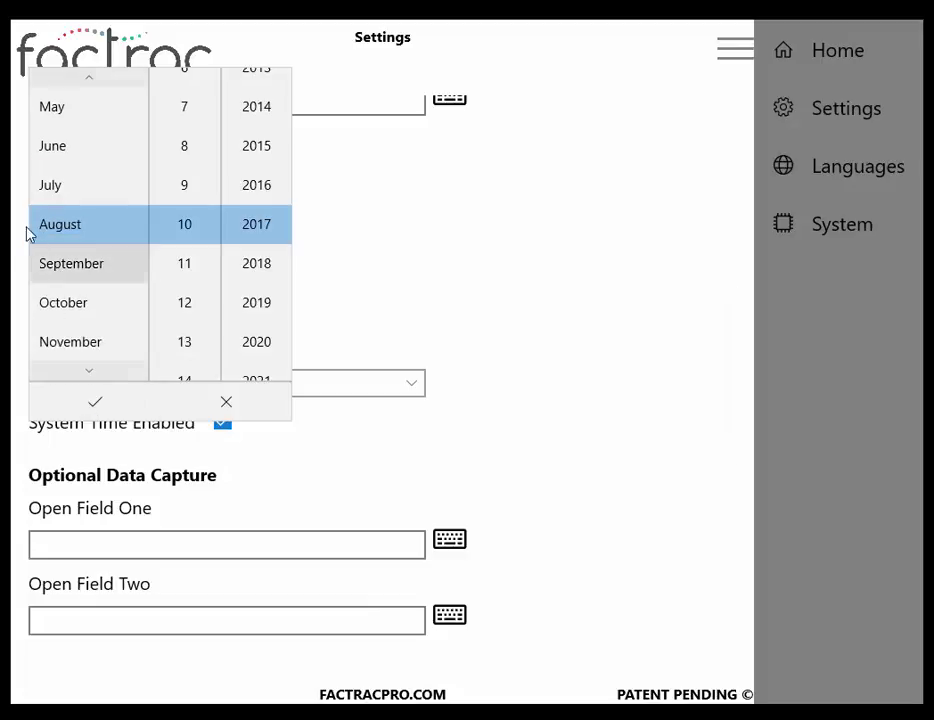
pyautogui.click(97, 401)
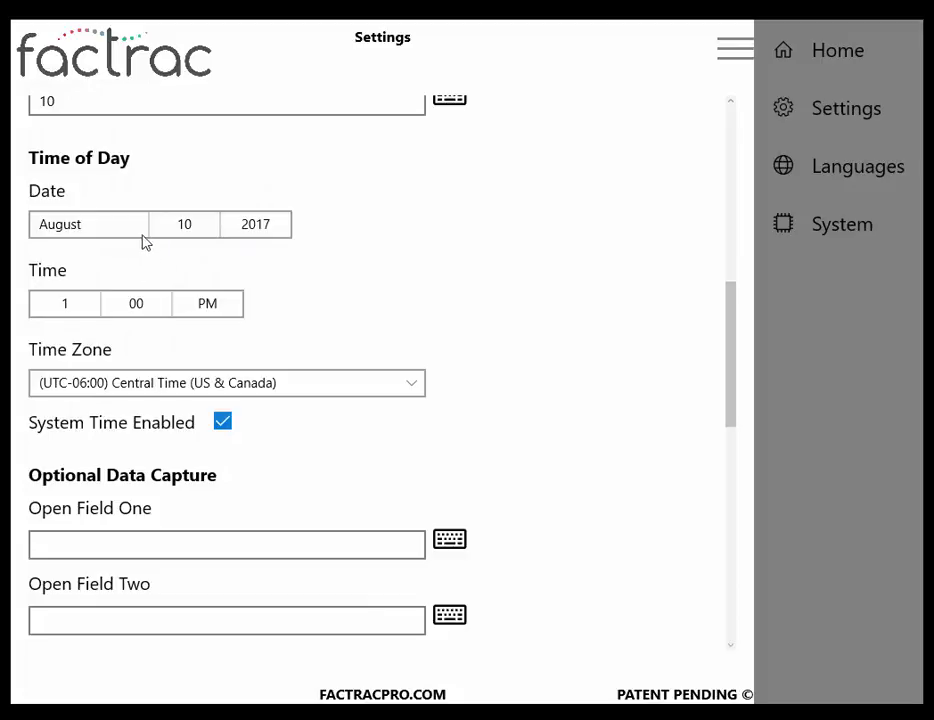
# Turn System Time off again, keeping August 10 2017, and go to the Languages page.
pyautogui.click(137, 228)
pyautogui.click(72, 189)
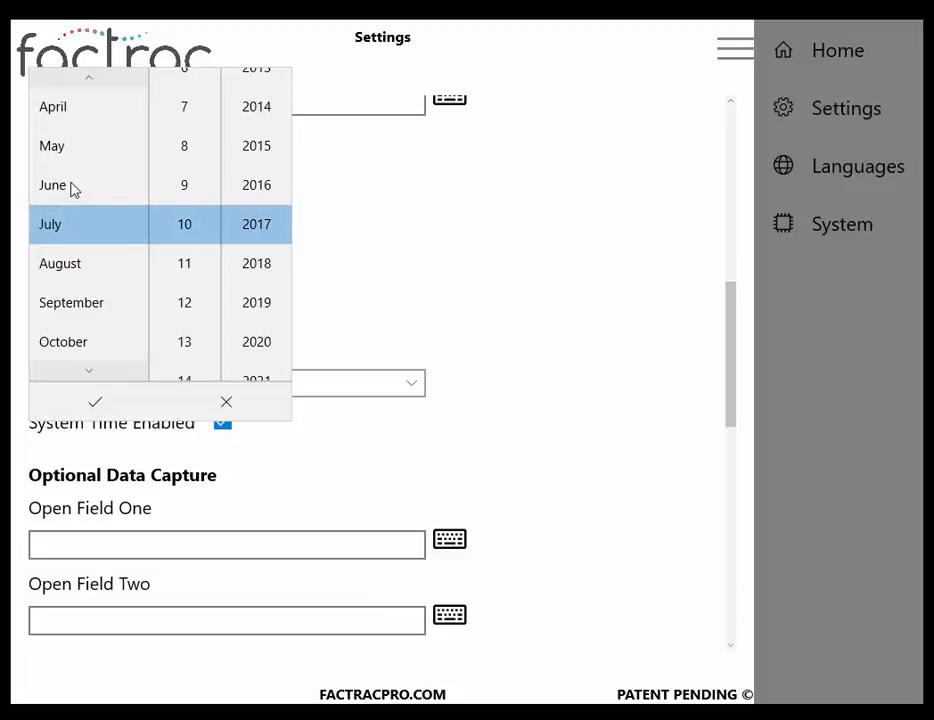
pyautogui.click(218, 425)
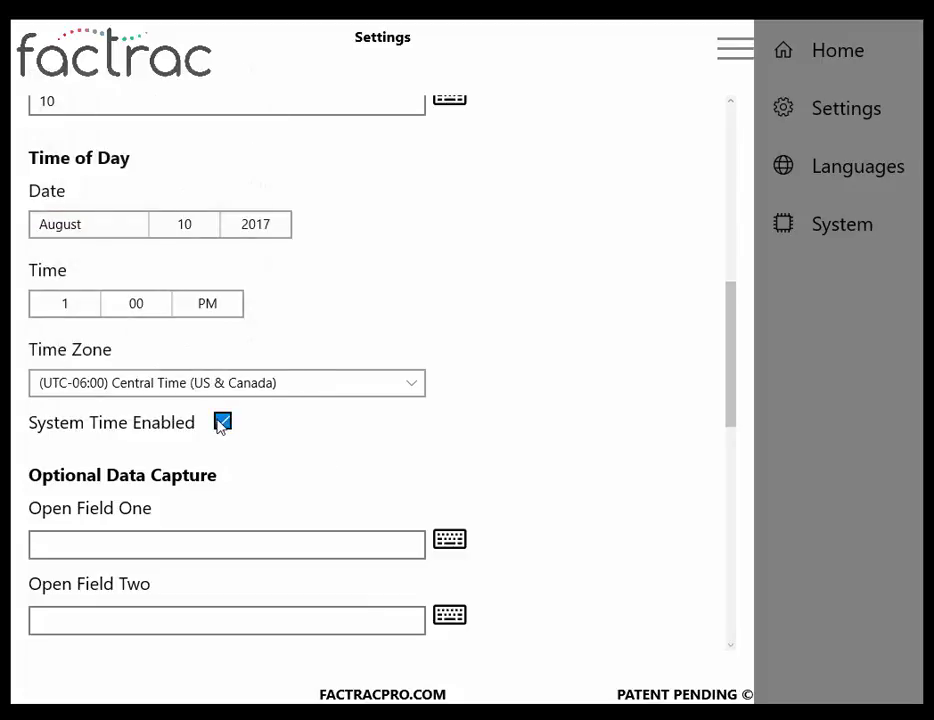
pyautogui.click(219, 424)
pyautogui.click(805, 166)
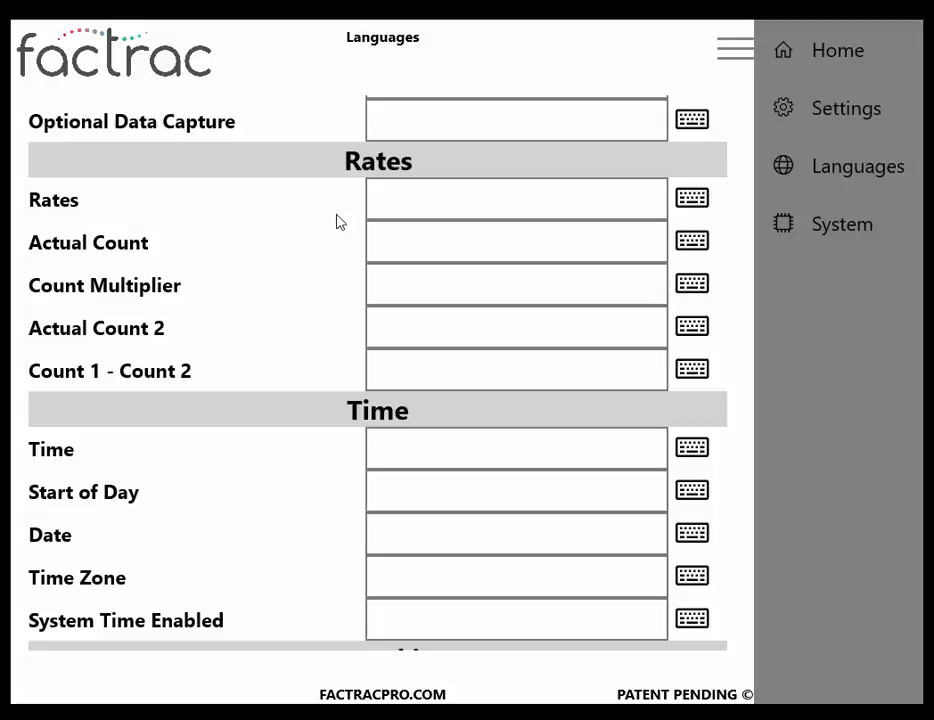
# Relabel Actual Count as 'Tires' and check the new label on the Home counters.
pyautogui.click(409, 240)
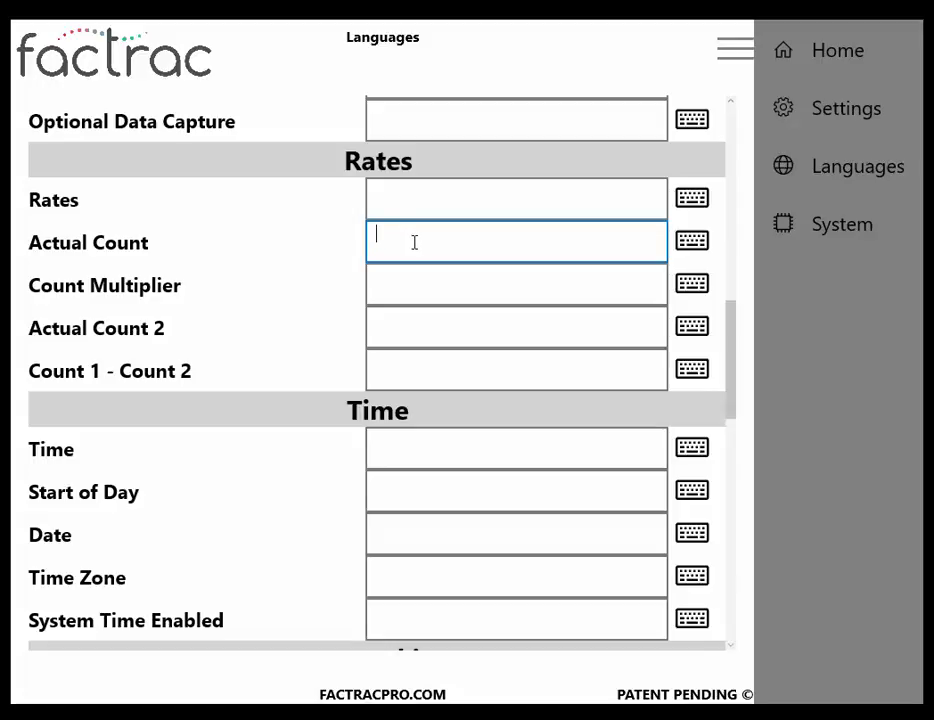
pyautogui.write('Tire')
pyautogui.press('BackSpace')
pyautogui.write('reds')
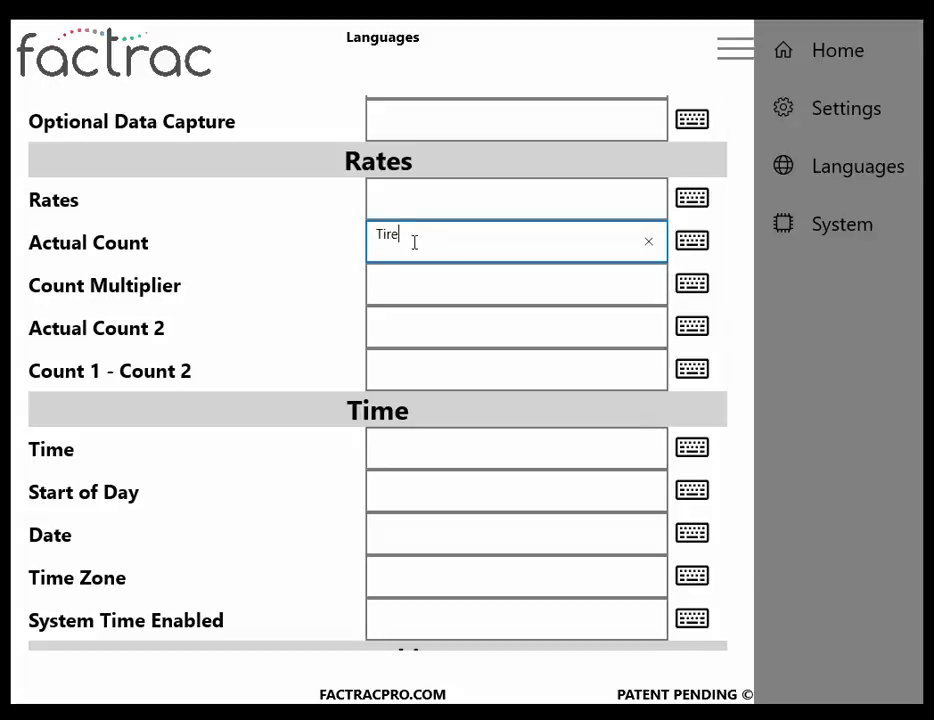
pyautogui.press('BackSpace')
pyautogui.press('BackSpace')
pyautogui.write('s')
pyautogui.click(784, 56)
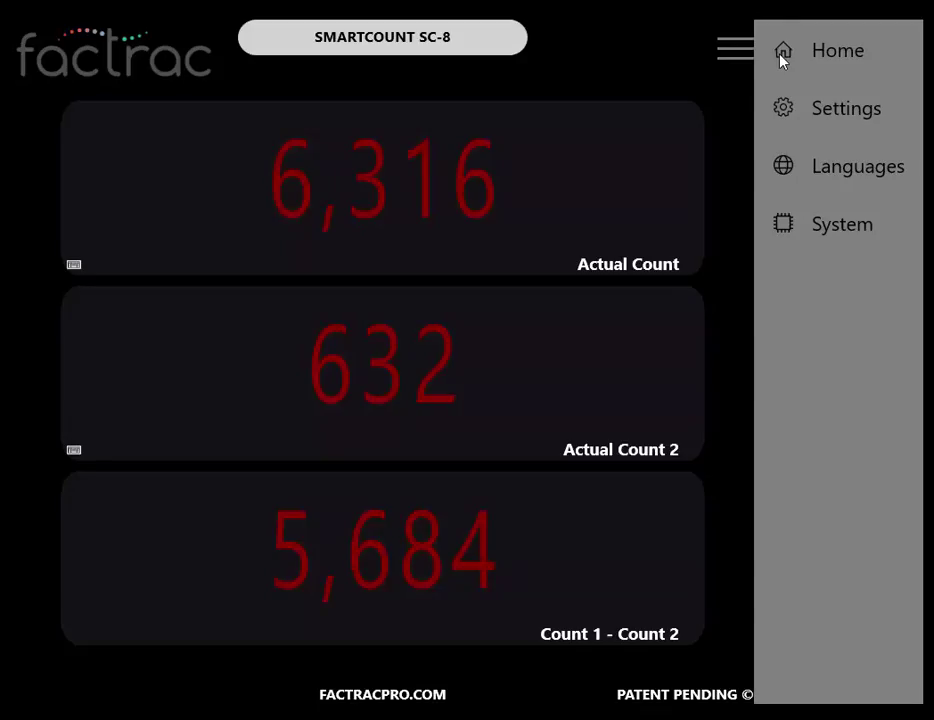
# Clear the 'Tires' label on the Languages page and close the navigation pane.
pyautogui.click(778, 166)
pyautogui.click(457, 246)
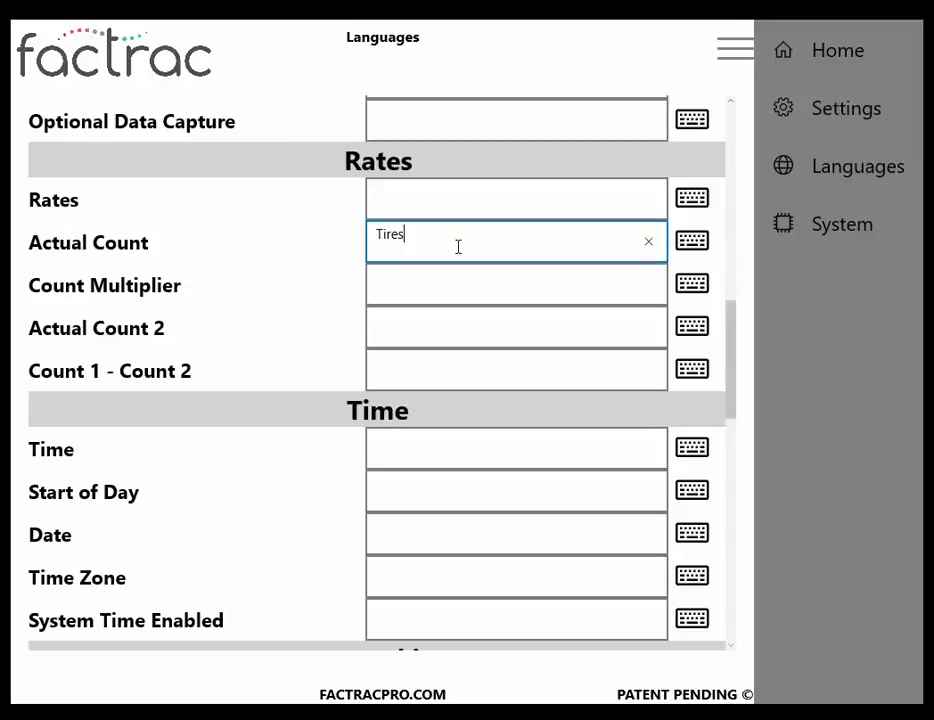
pyautogui.press('BackSpace')
pyautogui.press('BackSpace')
pyautogui.press('BackSpace')
pyautogui.press('BackSpace')
pyautogui.press('BackSpace')
pyautogui.click(812, 170)
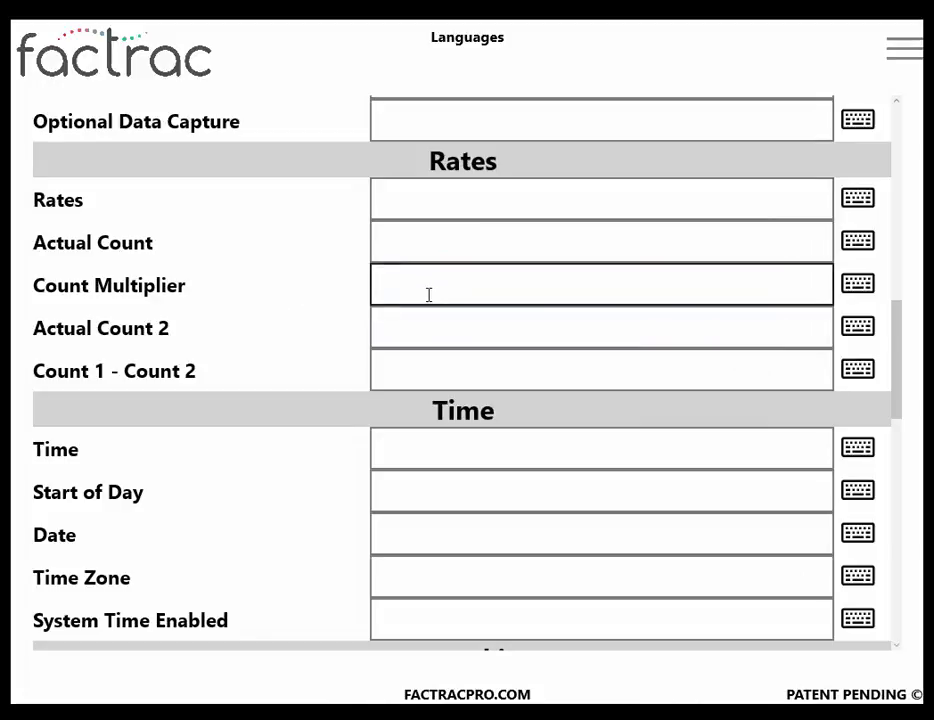
# Show the System page with device name SmartCount and software 2.1.4.4 Beta.
pyautogui.click(902, 52)
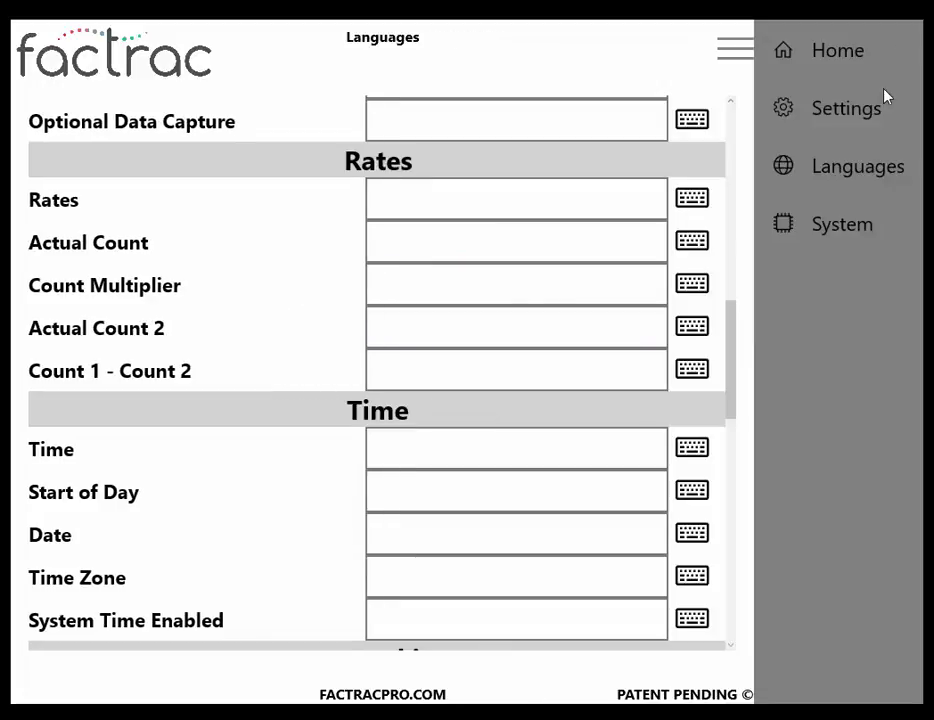
pyautogui.click(821, 231)
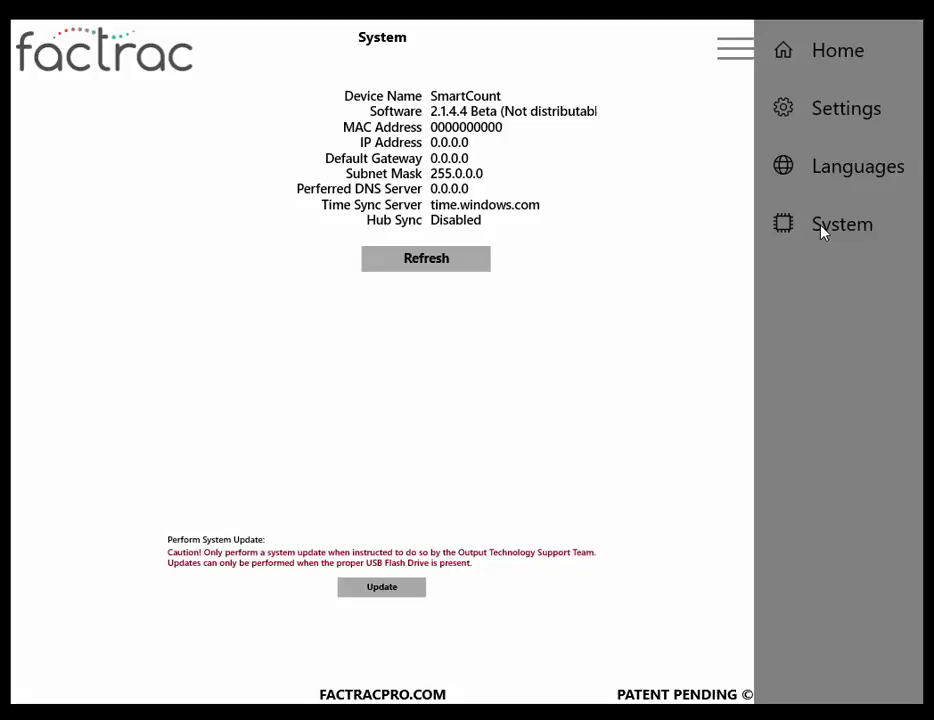
pyautogui.moveTo(794, 35)
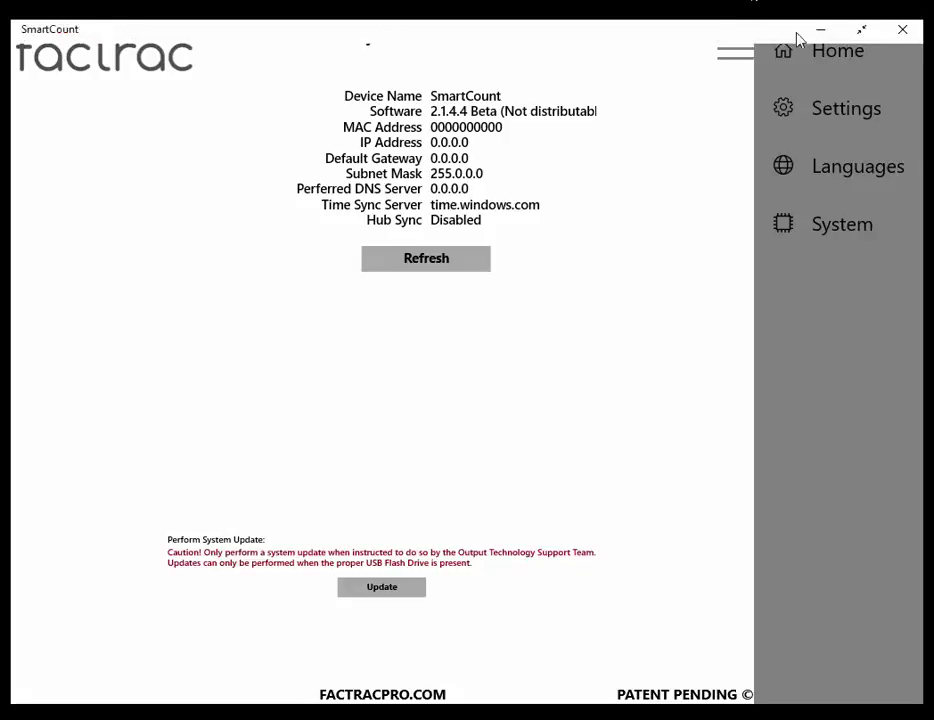